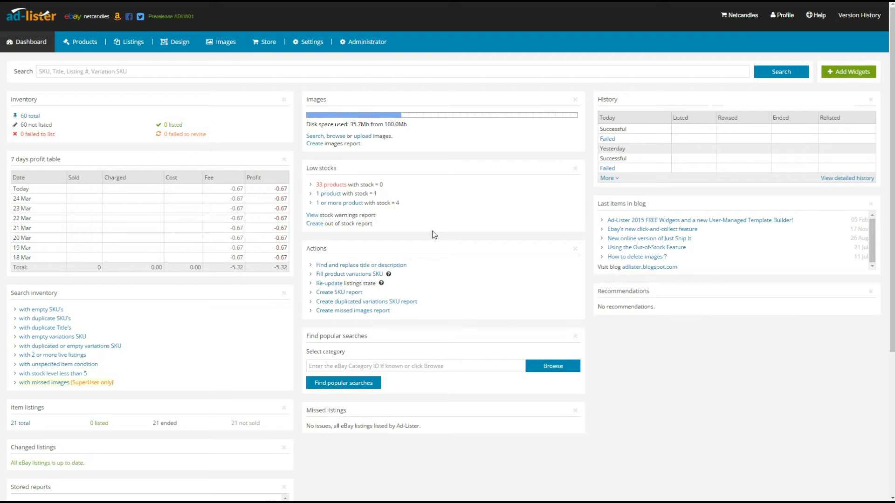
# Open the Template Builder from the Design menu and start editing the Default template's name
pyautogui.moveTo(180, 42)
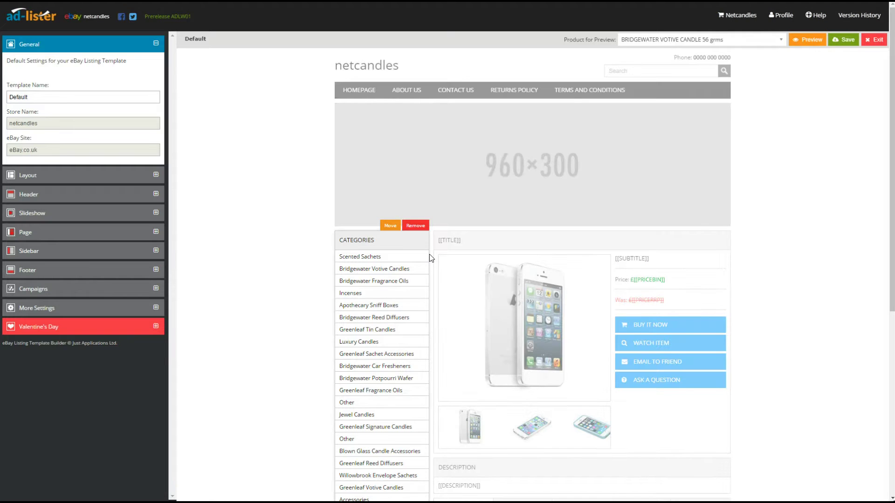
pyautogui.click(363, 237)
# Change the template name from 'Default' to 'My template'
pyautogui.click(73, 97)
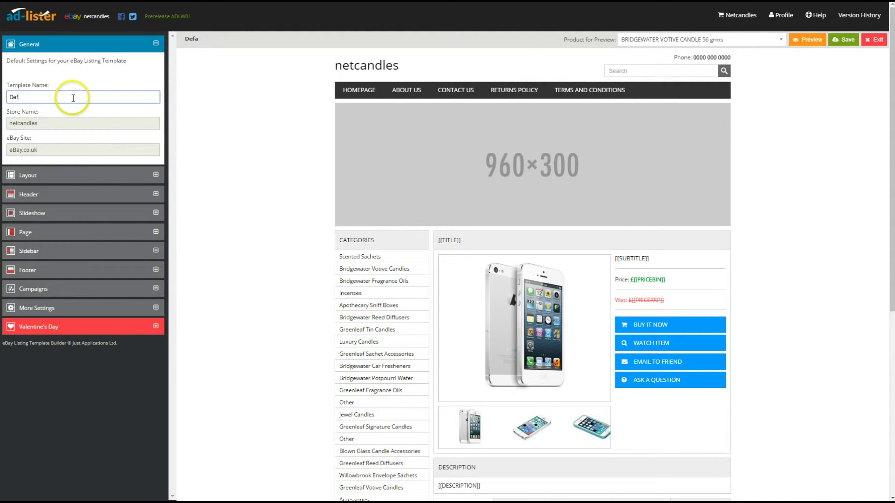
pyautogui.write('My')
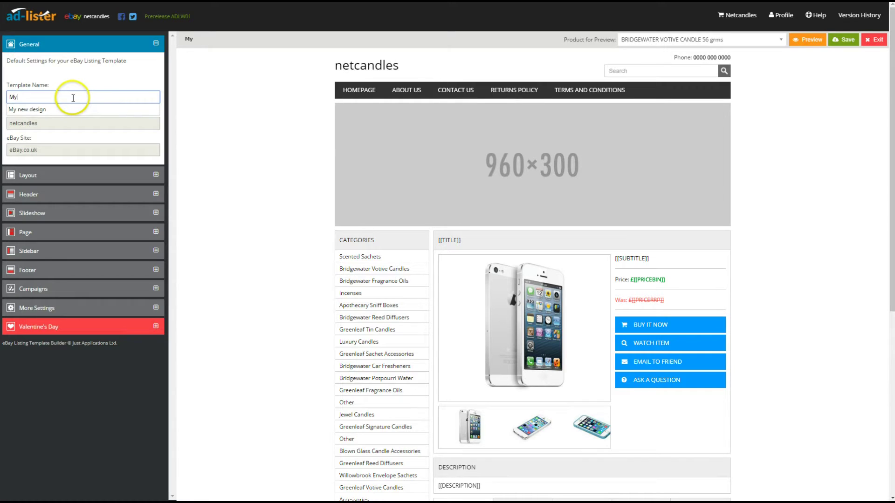
pyautogui.write(' template')
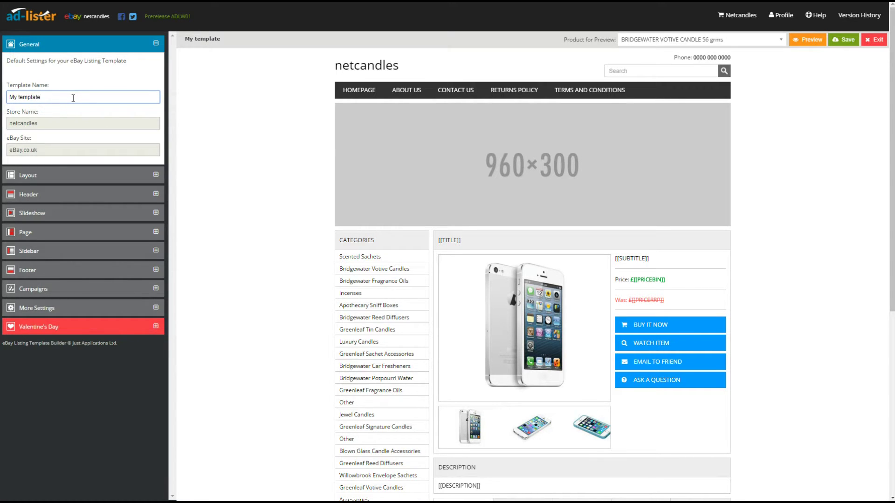
# In the Layout panel, set the listing width to FIXED at 960px
pyautogui.click(59, 45)
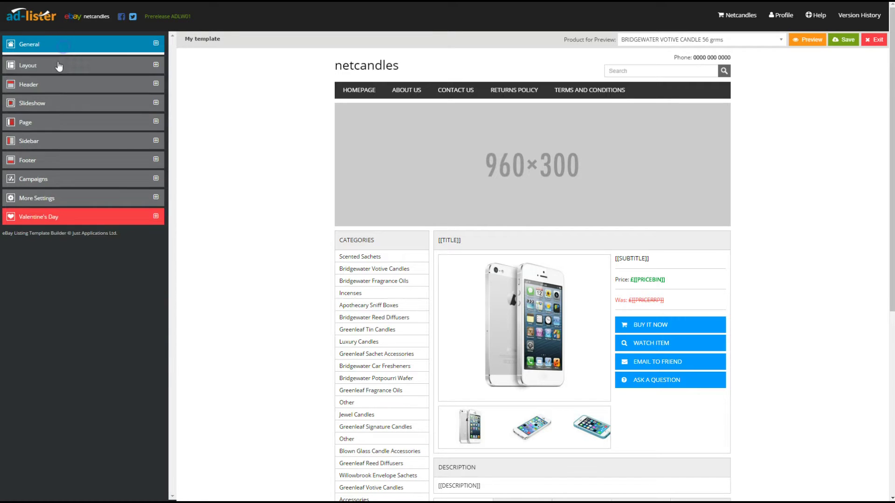
pyautogui.click(51, 63)
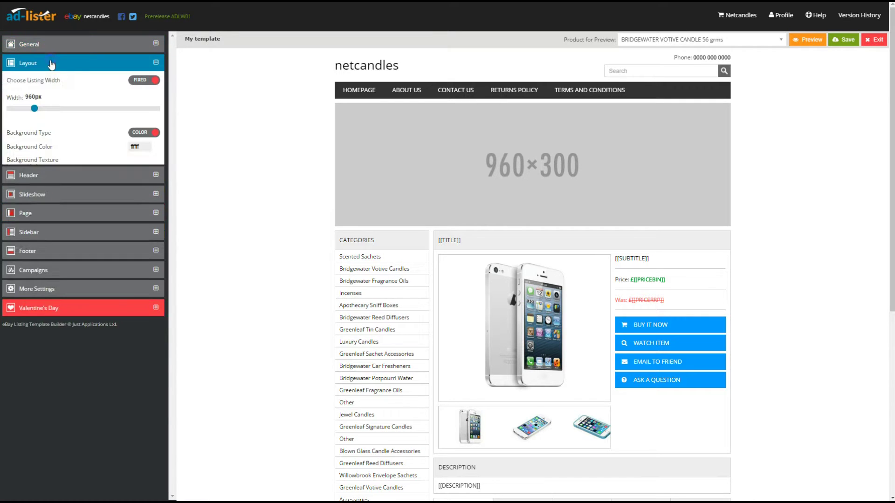
pyautogui.click(142, 81)
pyautogui.click(144, 80)
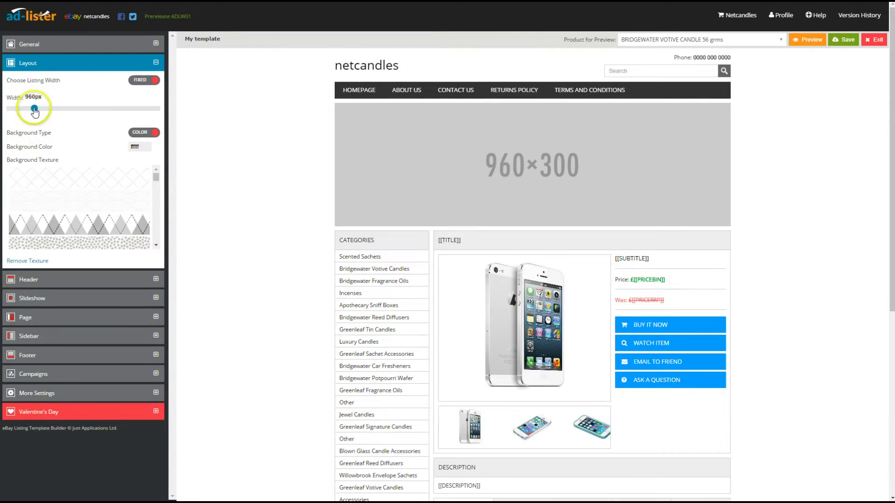
pyautogui.moveTo(77, 109); pyautogui.dragTo(36, 109)
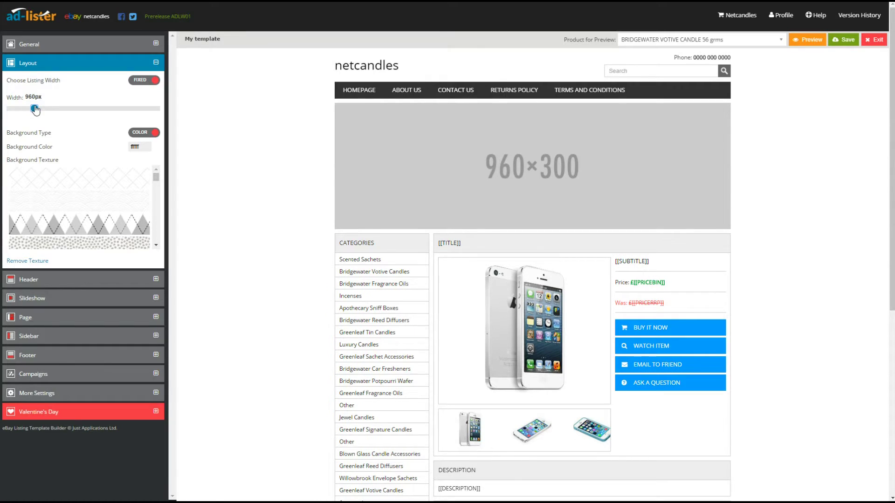
pyautogui.click(35, 111)
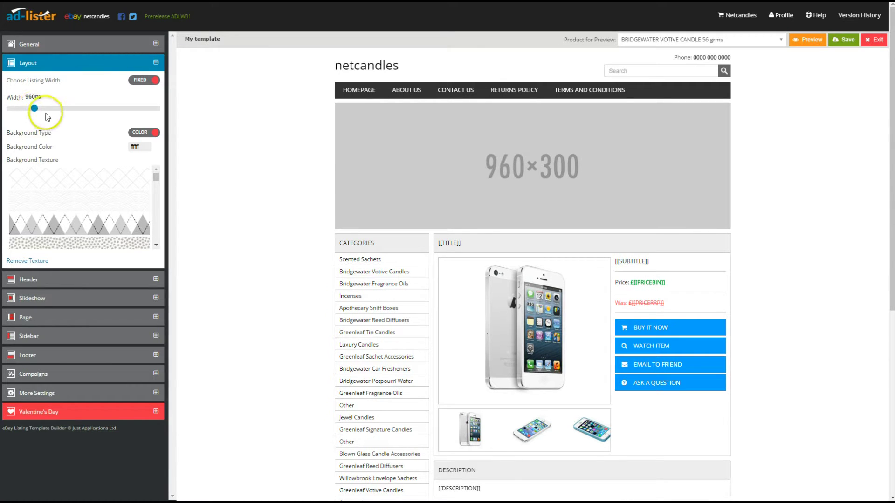
# Keep the background type as COLOR and apply the white swirl texture as page background
pyautogui.click(140, 134)
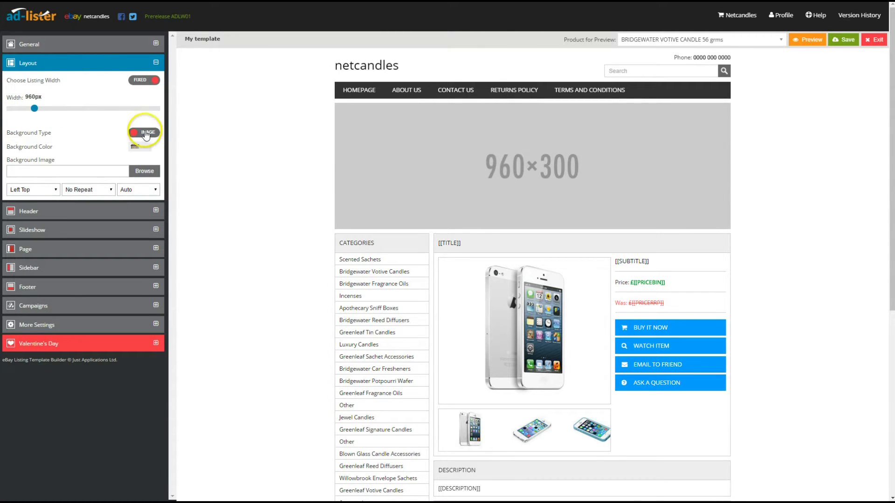
pyautogui.click(139, 134)
pyautogui.click(145, 147)
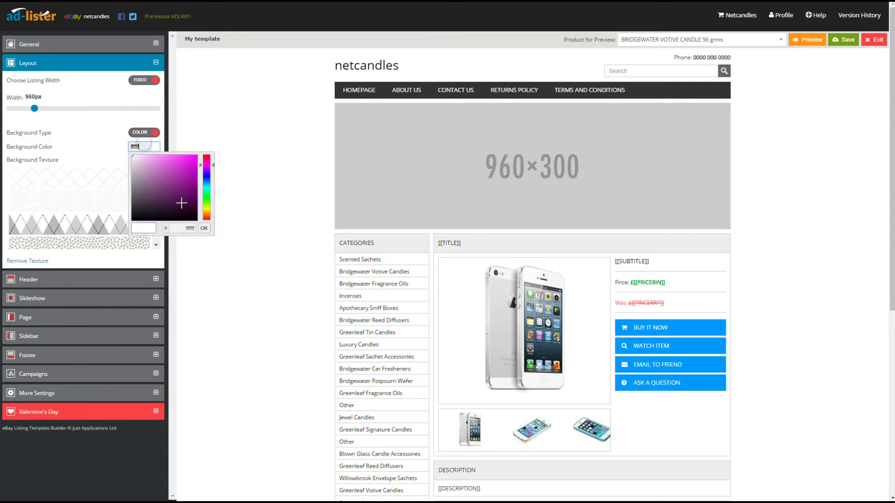
pyautogui.click(204, 228)
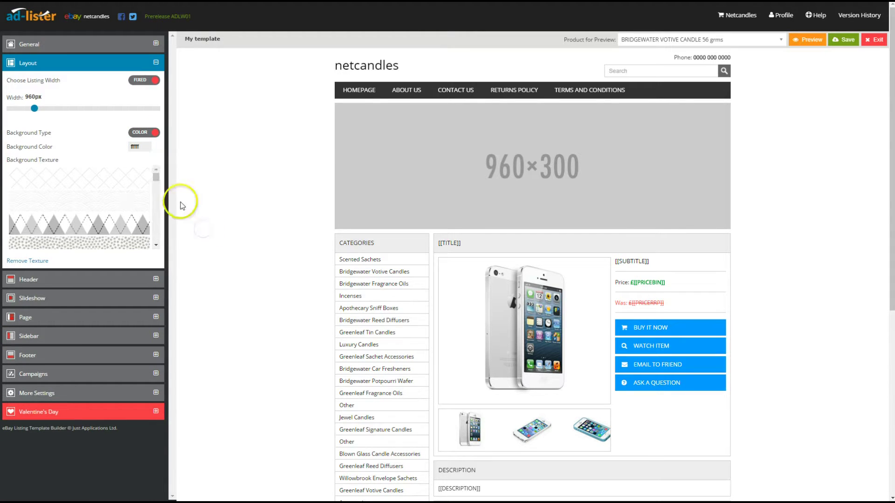
pyautogui.moveTo(158, 178); pyautogui.dragTo(157, 240)
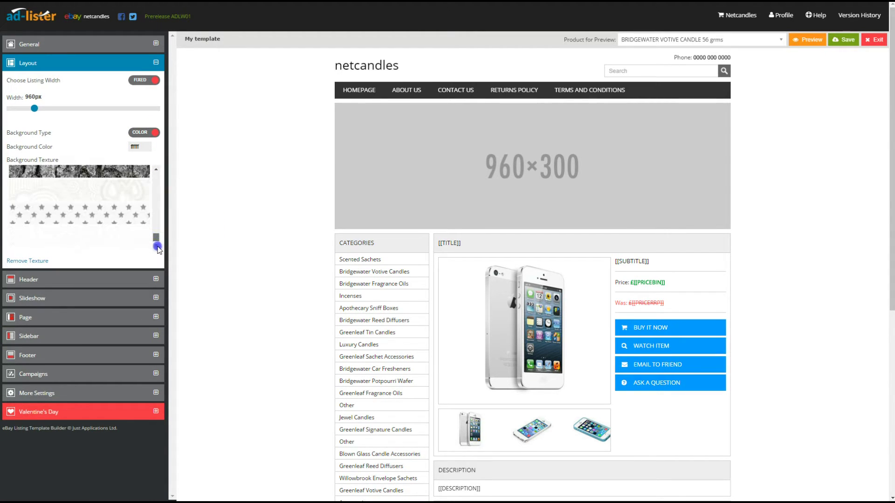
pyautogui.click(79, 191)
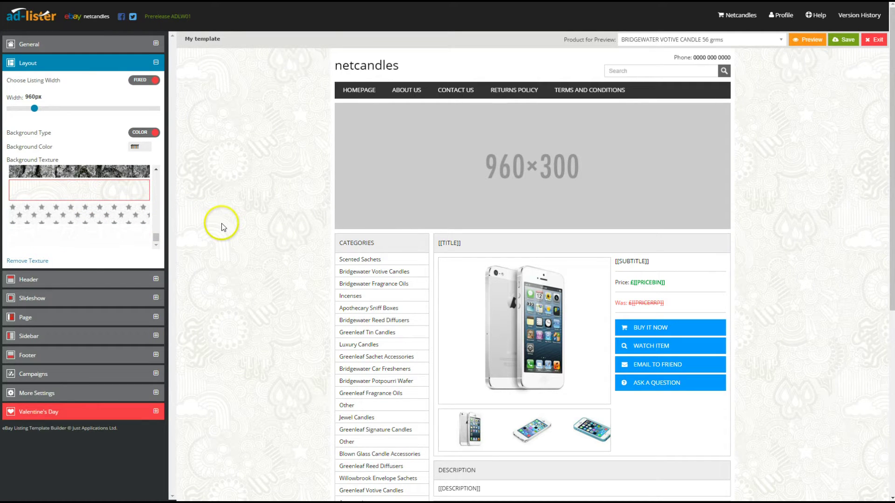
# Reorder the store menu items and delete TERMS AND CONDITIONS, leaving Homepage, About Us, Contact Us, Returns Policy
pyautogui.click(56, 64)
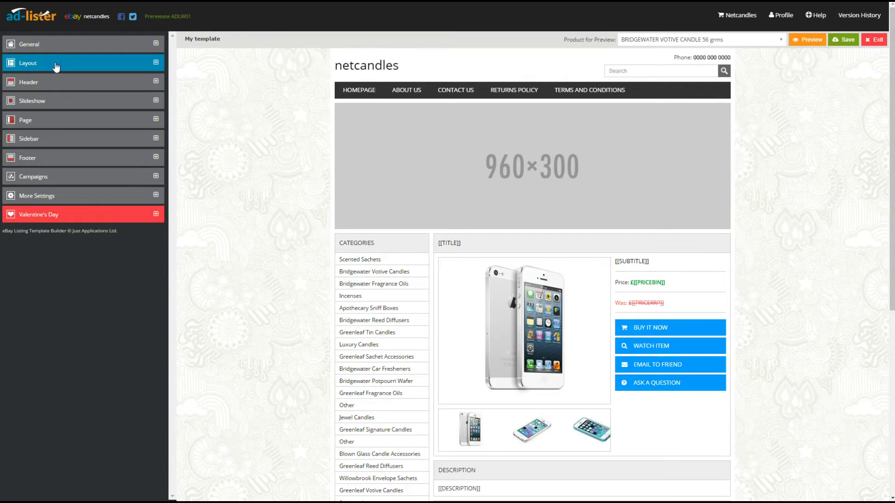
pyautogui.moveTo(456, 90); pyautogui.dragTo(520, 92)
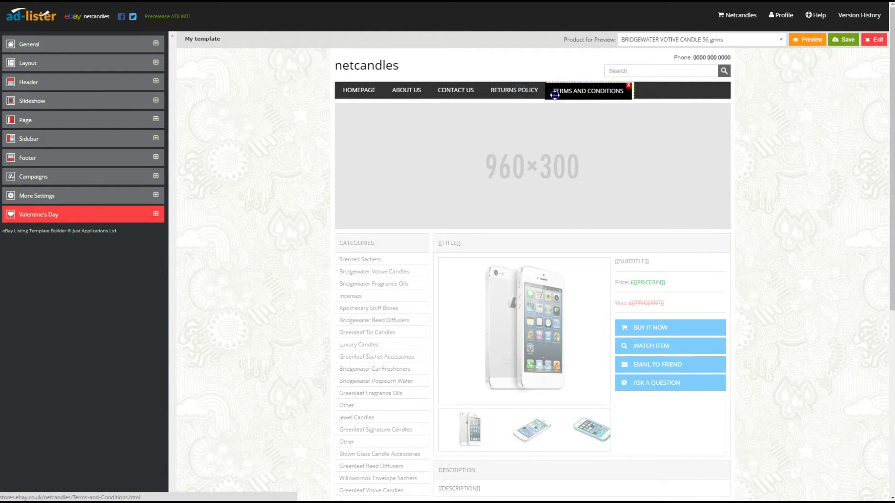
pyautogui.moveTo(620, 90); pyautogui.dragTo(559, 91)
pyautogui.click(566, 86)
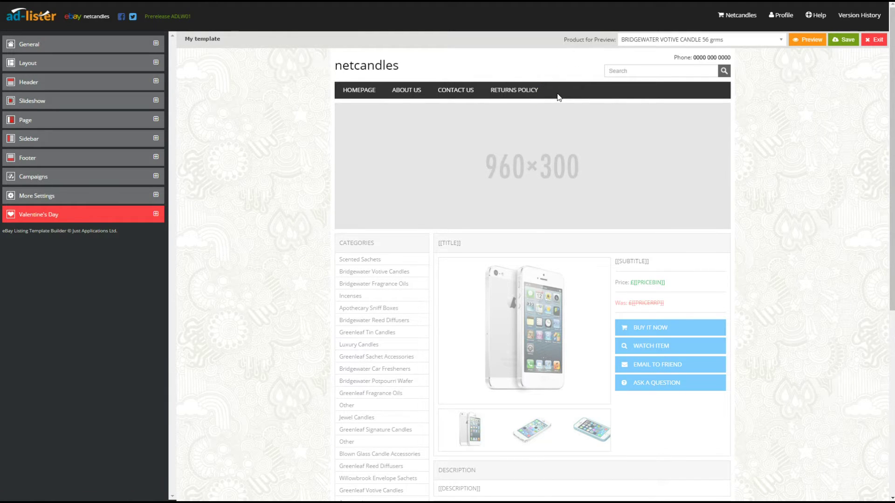
pyautogui.scroll(-5, 551, 186)
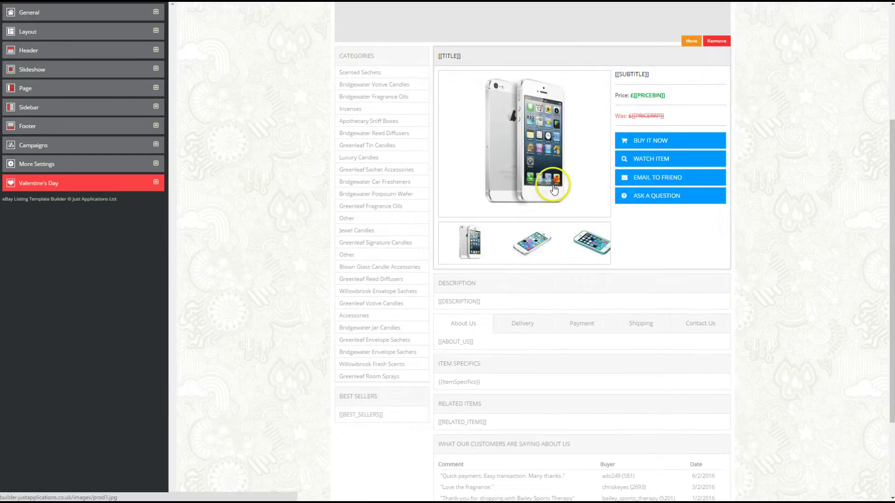
# Retitle the DESCRIPTION heading 'MY DESCRIPTION' and move it below the About Us tabs
pyautogui.click(467, 237)
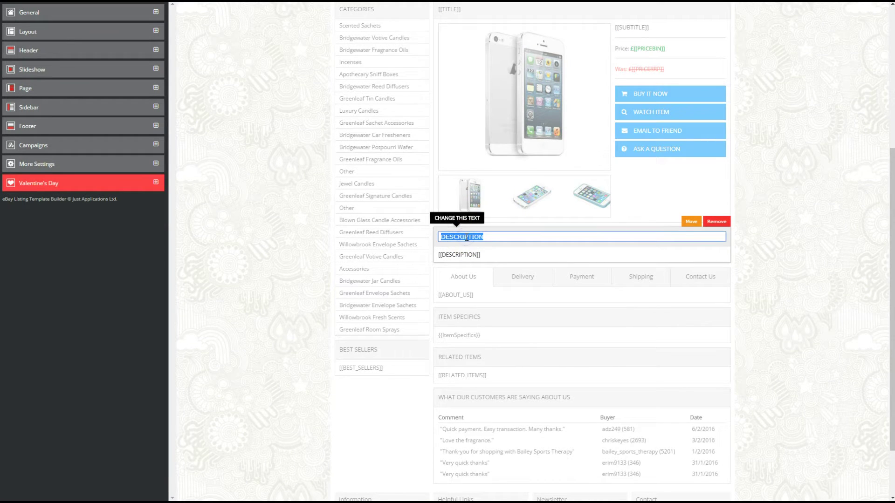
pyautogui.write('MY DESCRIPTION')
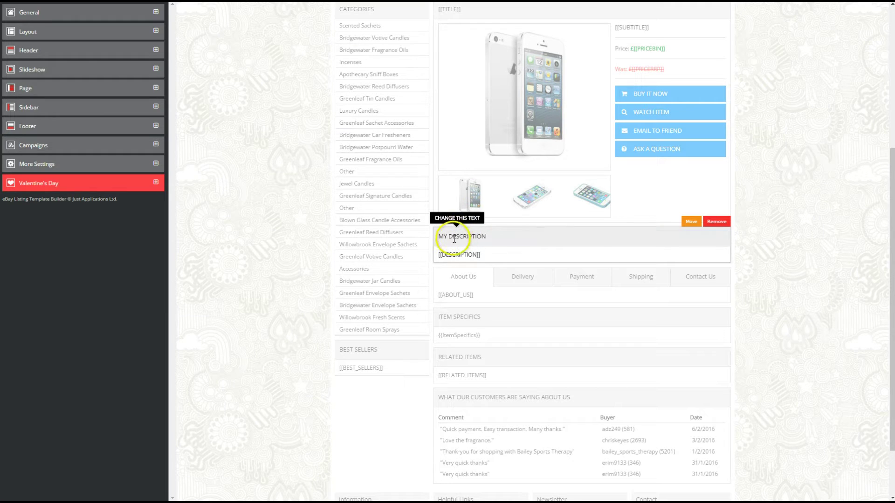
pyautogui.click(458, 275)
pyautogui.moveTo(458, 275); pyautogui.dragTo(457, 372)
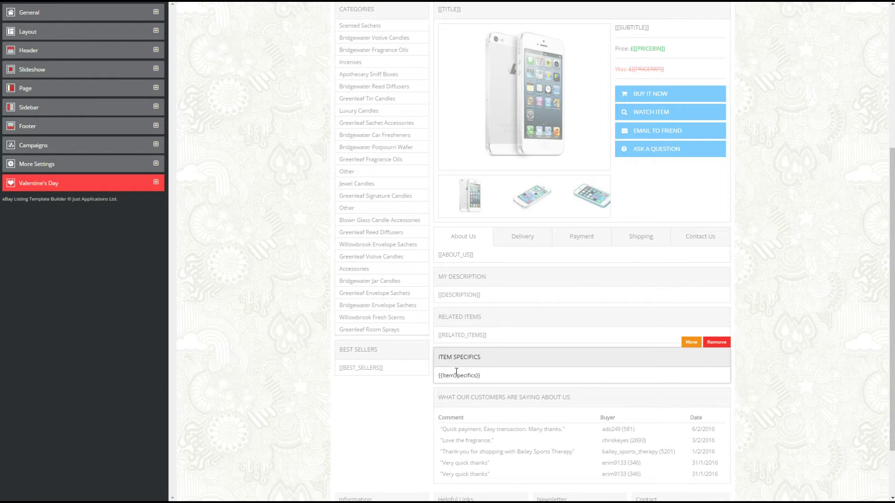
pyautogui.scroll(5, 456, 371)
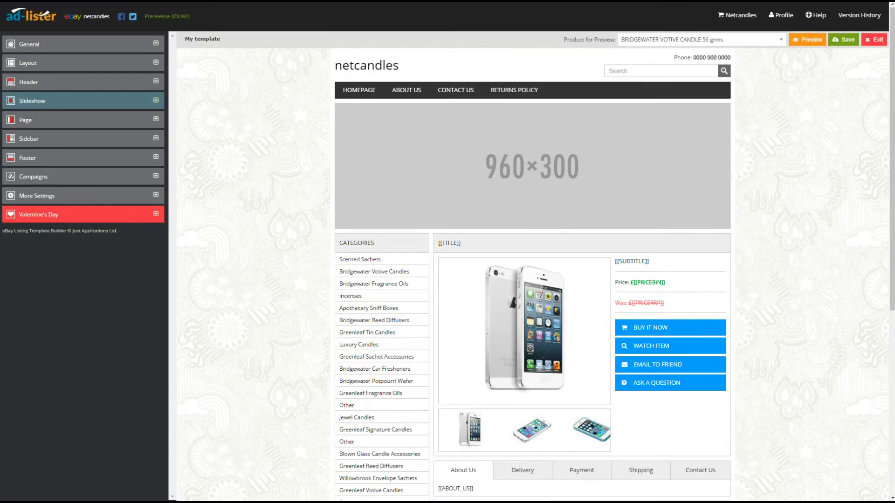
# Switch the header logo to IMAGE with uploaded logo.png and replace the header phone number
pyautogui.click(69, 82)
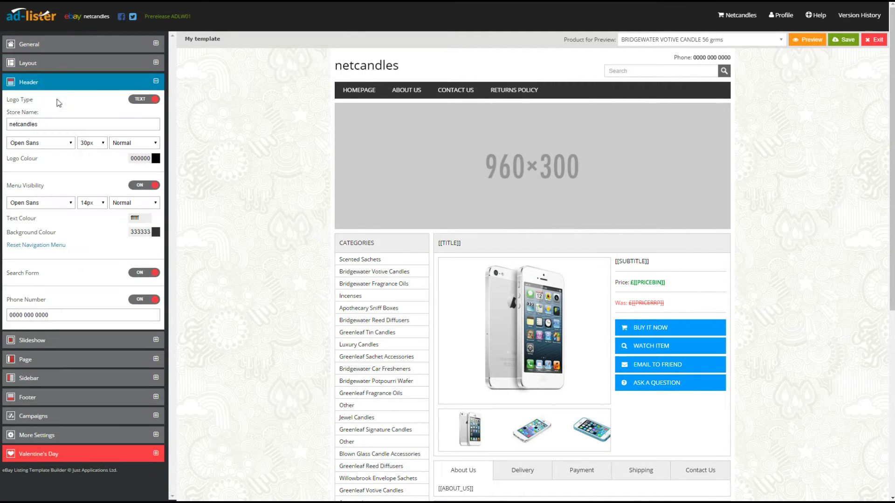
pyautogui.doubleClick(56, 123)
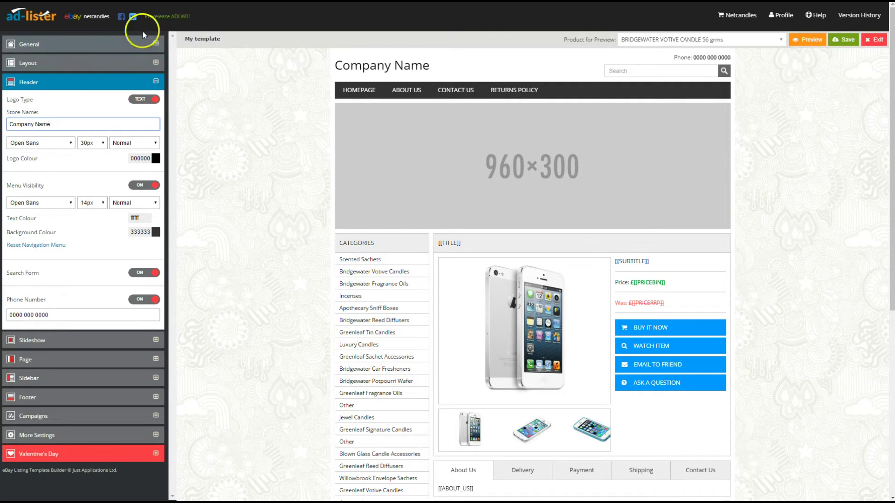
pyautogui.click(142, 99)
pyautogui.click(145, 124)
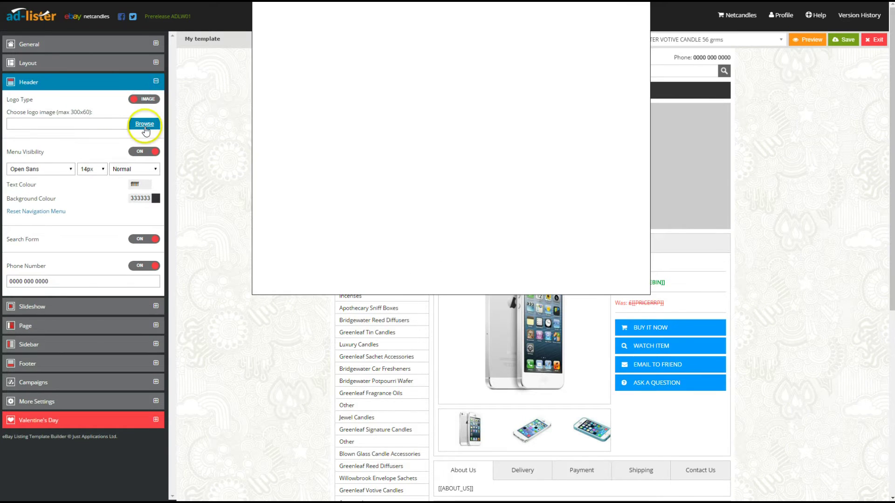
pyautogui.click(311, 224)
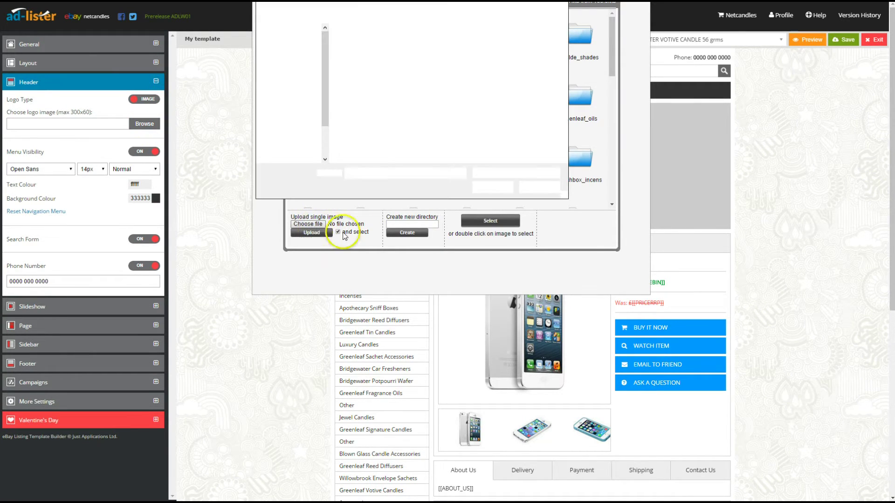
pyautogui.click(420, 56)
pyautogui.click(489, 187)
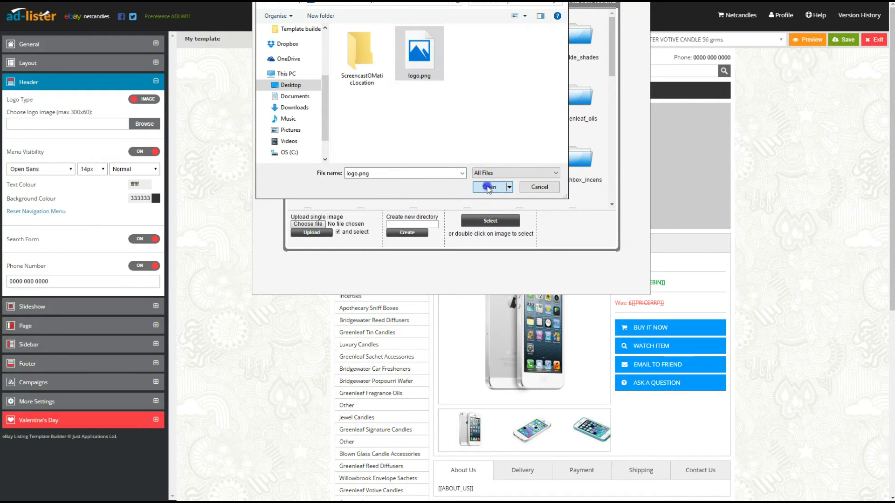
pyautogui.click(309, 233)
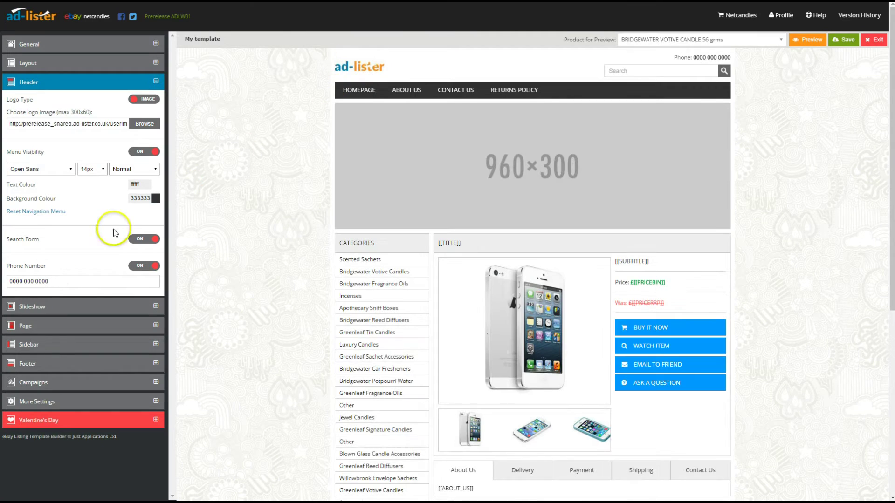
pyautogui.moveTo(49, 281); pyautogui.dragTo(26, 282)
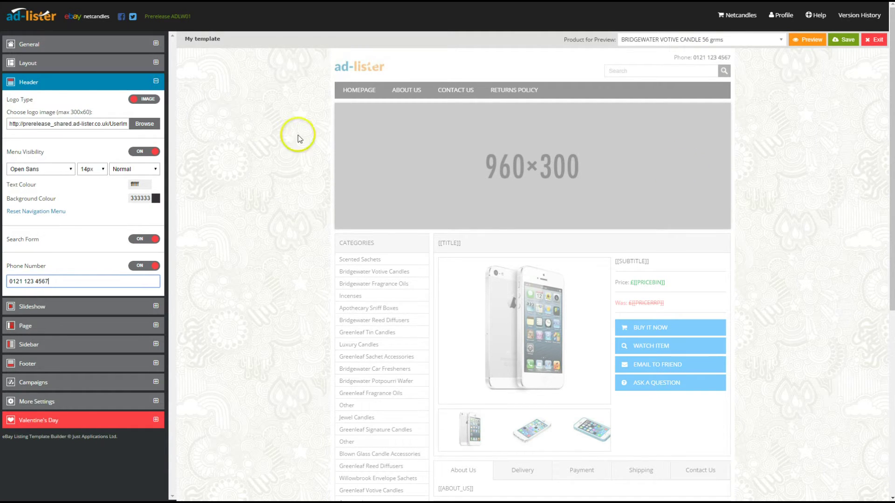
pyautogui.click(30, 80)
# Add banner-1.jpg from the demo folder as the first slideshow slide
pyautogui.click(42, 100)
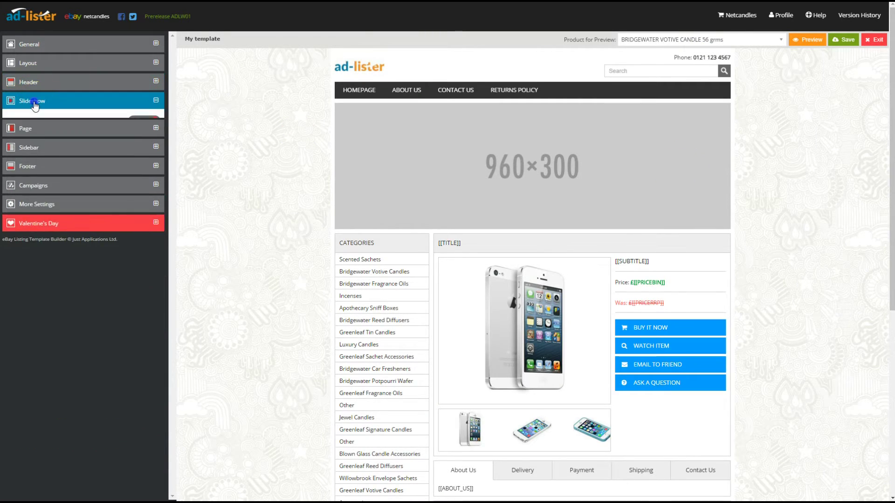
pyautogui.click(144, 146)
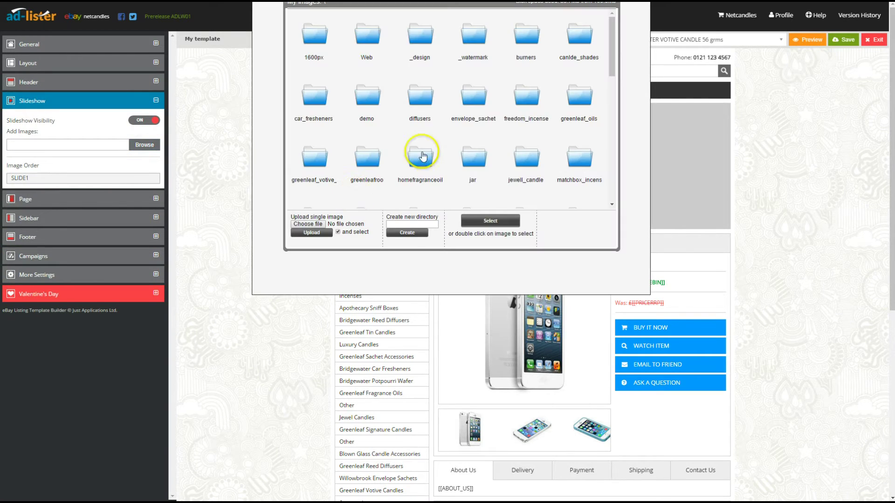
pyautogui.doubleClick(368, 95)
pyautogui.click(349, 57)
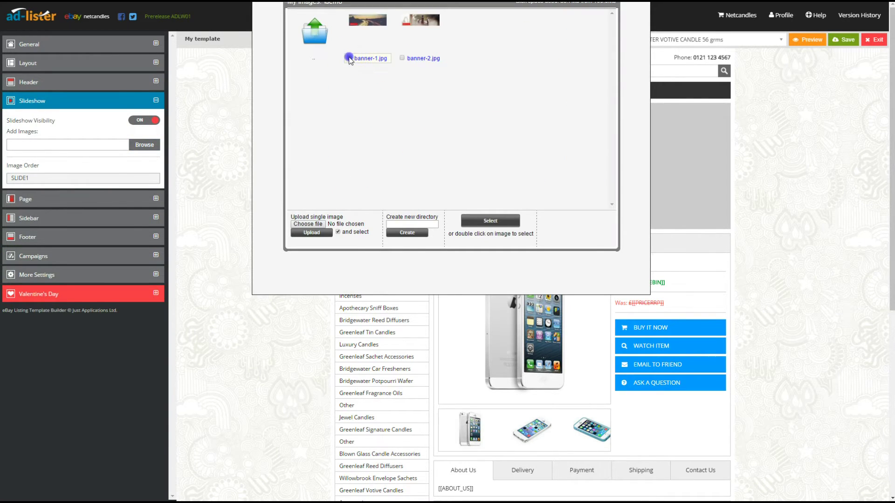
pyautogui.click(488, 221)
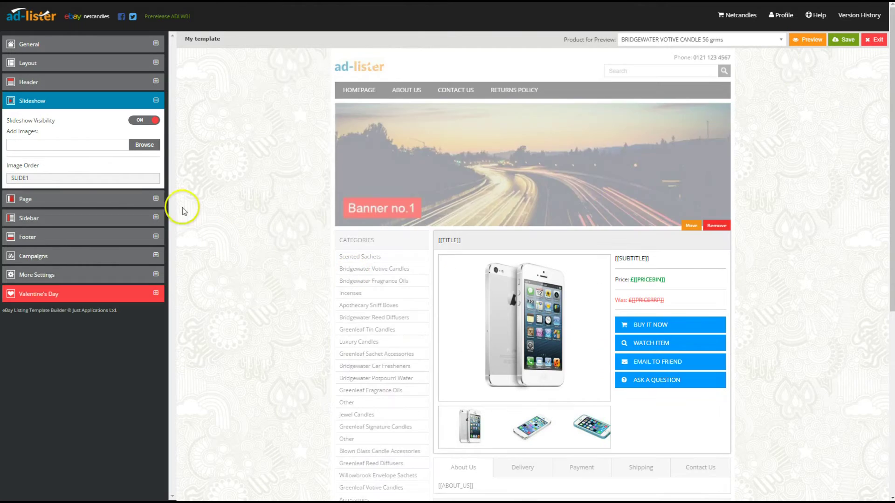
# Add banner-2.jpg as the second slide and toggle slideshow visibility off and back on
pyautogui.click(144, 145)
pyautogui.doubleClick(366, 95)
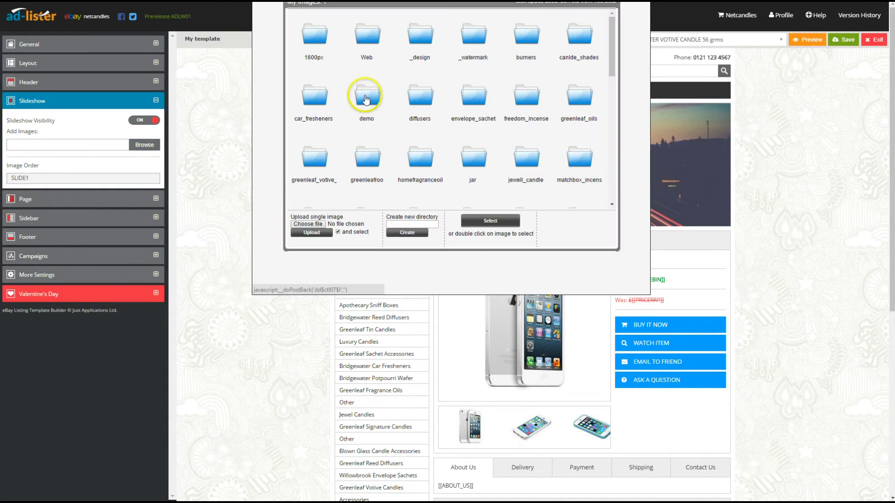
pyautogui.click(402, 58)
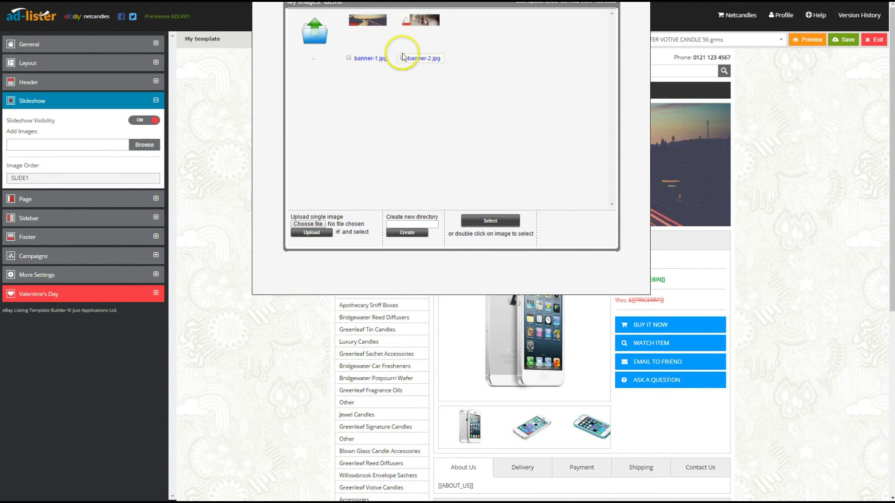
pyautogui.click(488, 221)
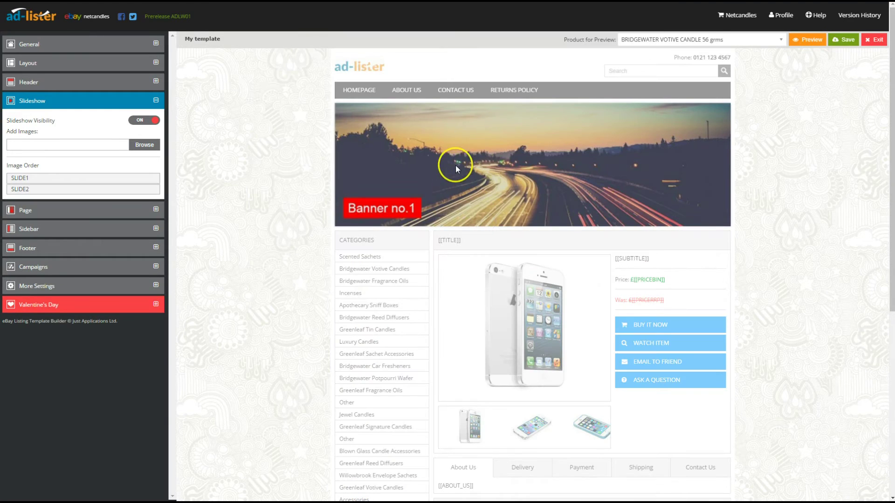
pyautogui.click(148, 120)
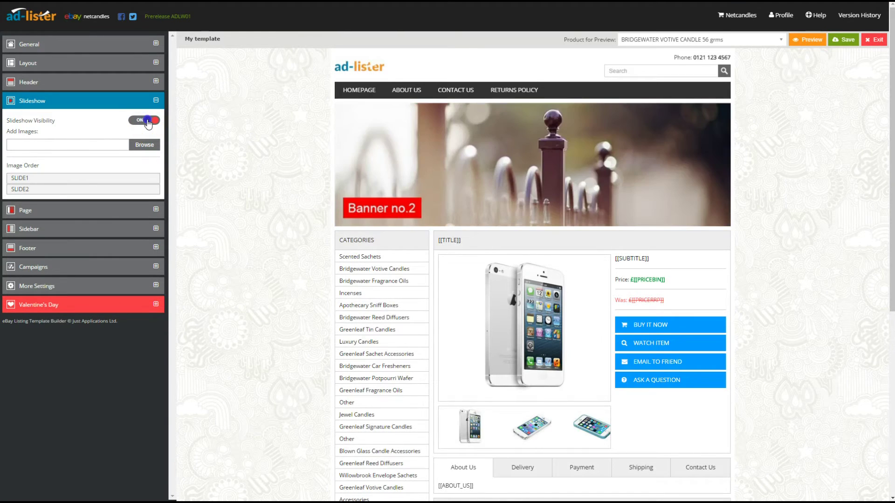
pyautogui.click(147, 121)
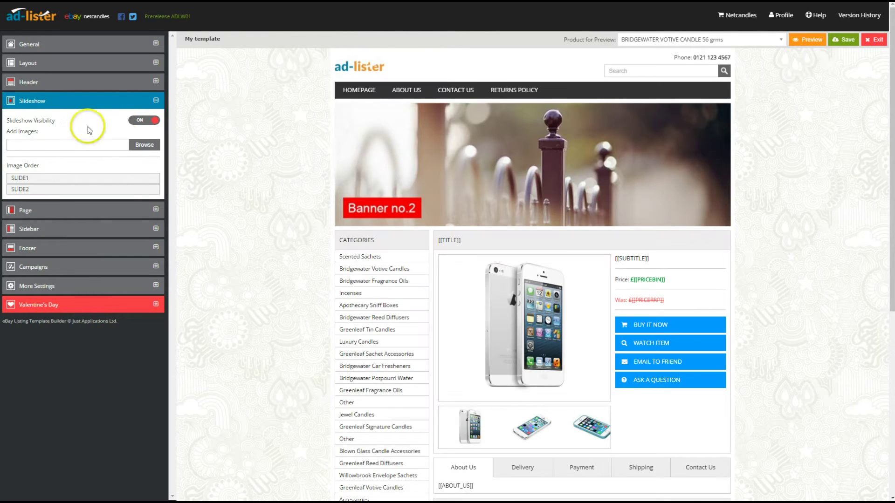
pyautogui.click(60, 101)
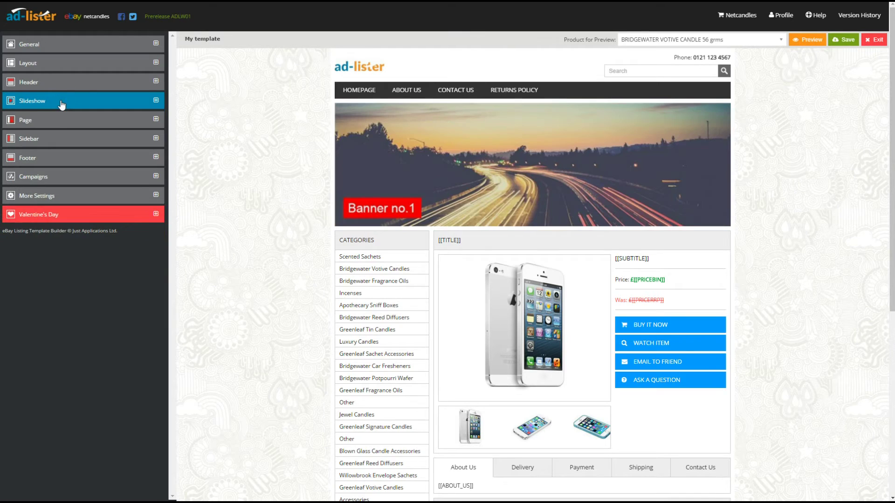
pyautogui.click(45, 120)
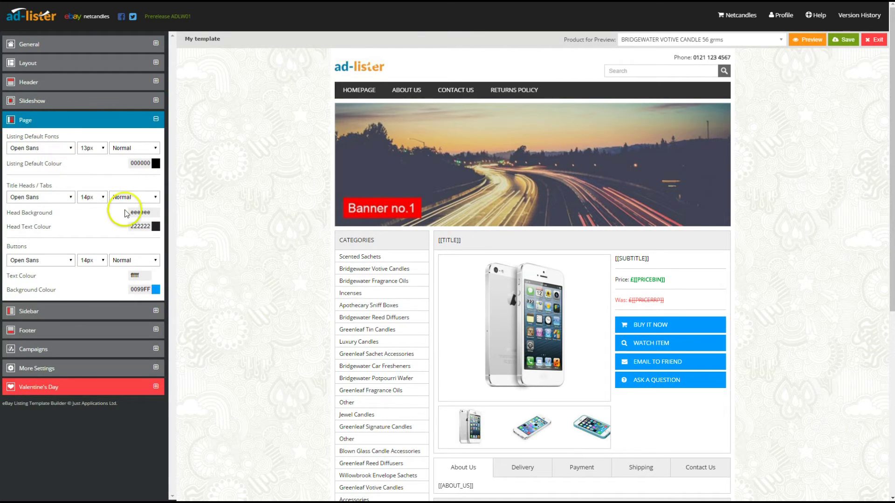
# Set the head background colour to red ff2200 and the head text colour to white ffffff
pyautogui.click(143, 212)
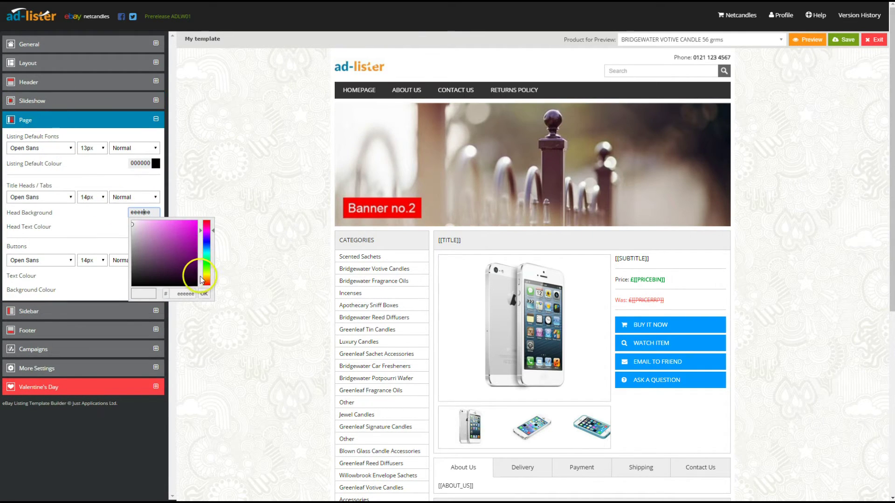
pyautogui.hotkey('ctrl', 'a')
pyautogui.write('ff2200')
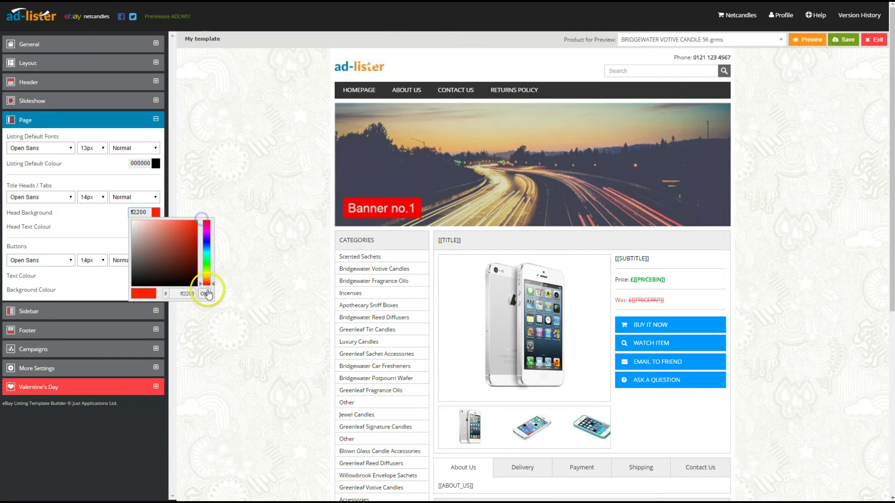
pyautogui.click(206, 294)
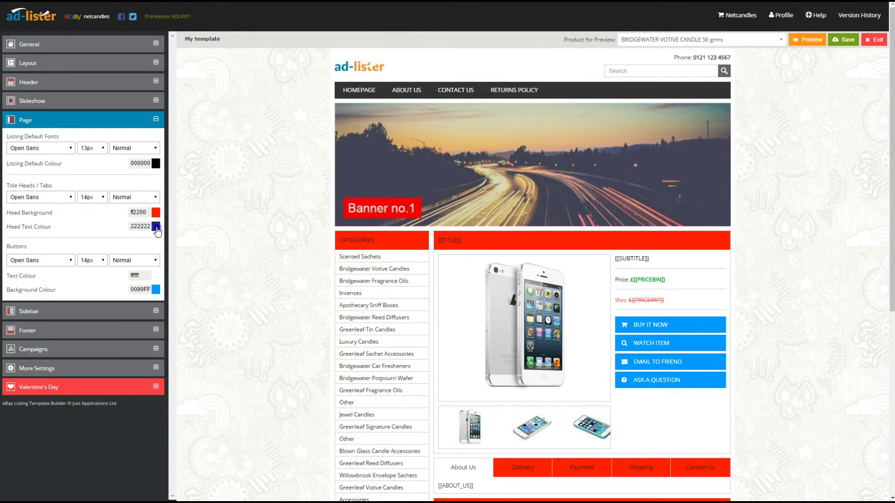
pyautogui.click(157, 230)
pyautogui.click(133, 236)
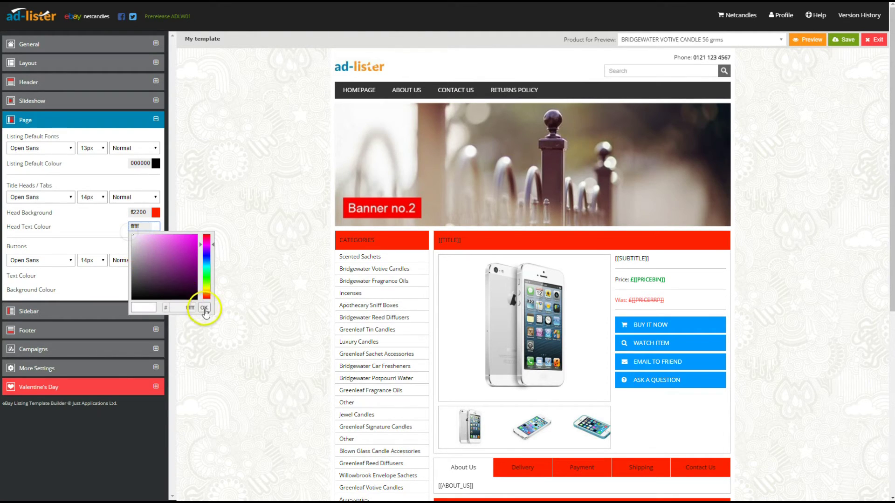
pyautogui.click(204, 309)
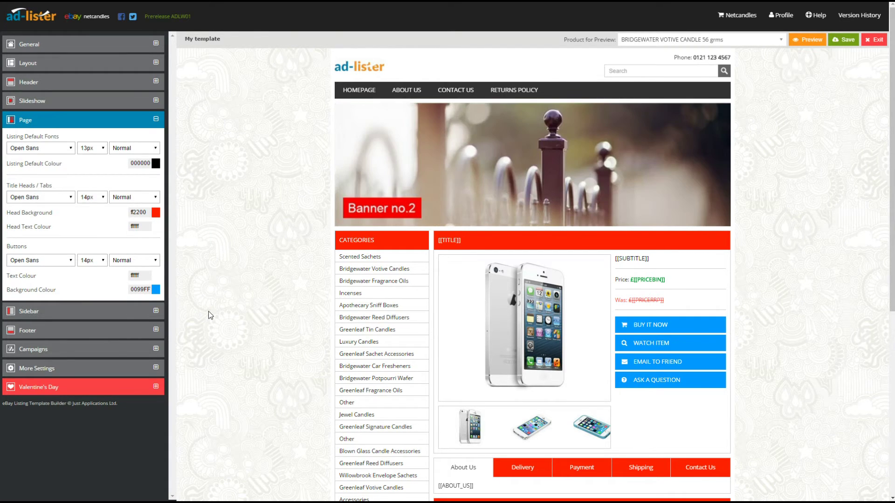
pyautogui.click(53, 125)
# Try the sidebar on the right, return it to LEFT, and toggle its visibility off and on
pyautogui.click(44, 140)
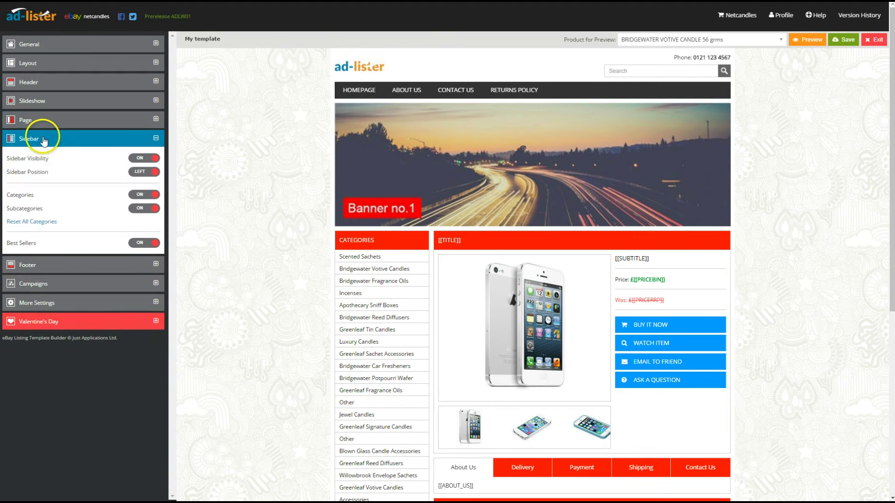
pyautogui.click(146, 172)
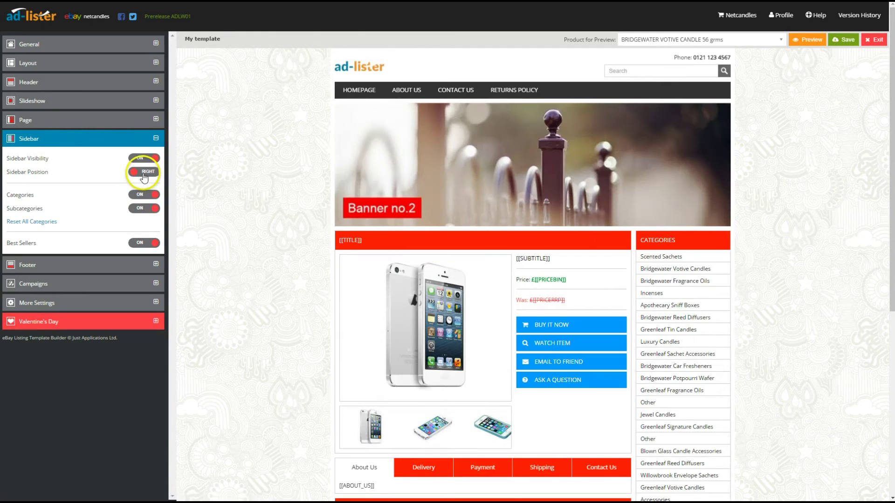
pyautogui.click(143, 173)
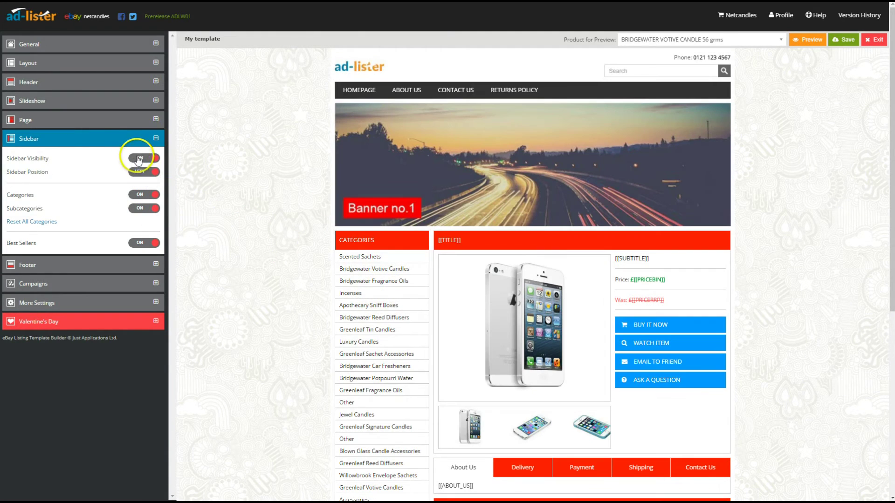
pyautogui.click(144, 159)
pyautogui.click(144, 159)
pyautogui.click(93, 140)
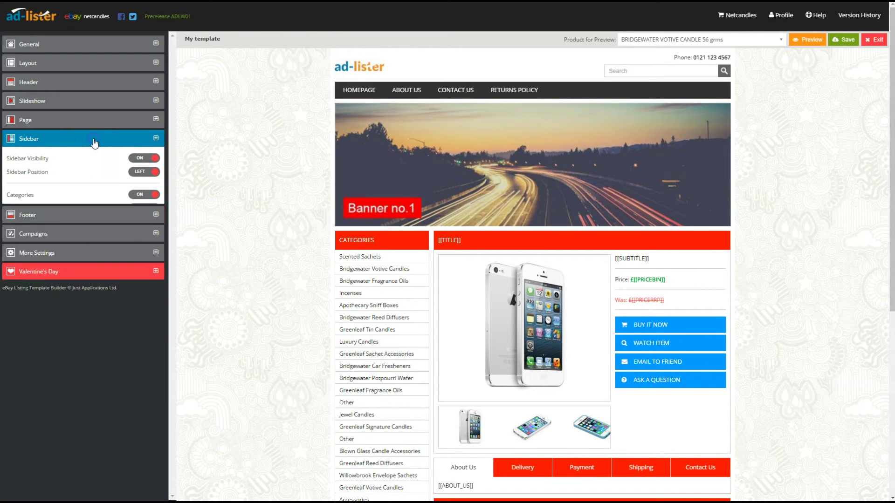
pyautogui.click(67, 159)
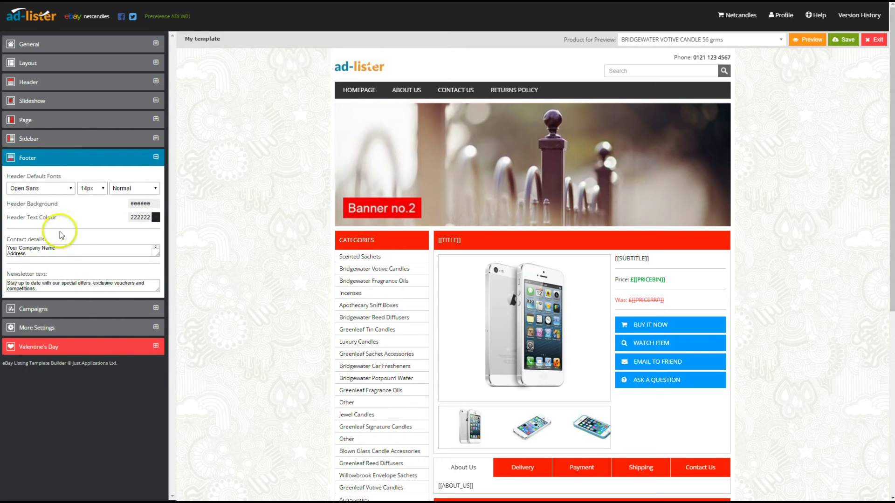
# Replace 'Your Company Name' with 'My Company' in the footer contact details and review the footer
pyautogui.moveTo(57, 249); pyautogui.dragTo(9, 246)
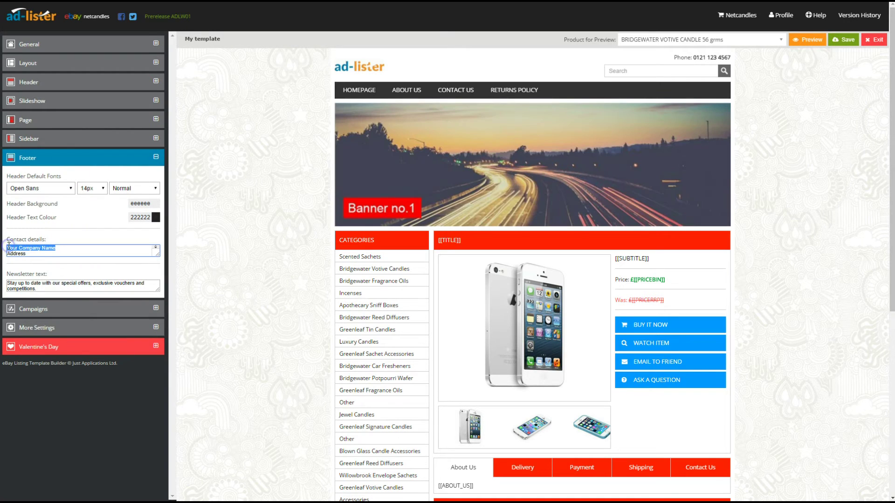
pyautogui.write('My Company')
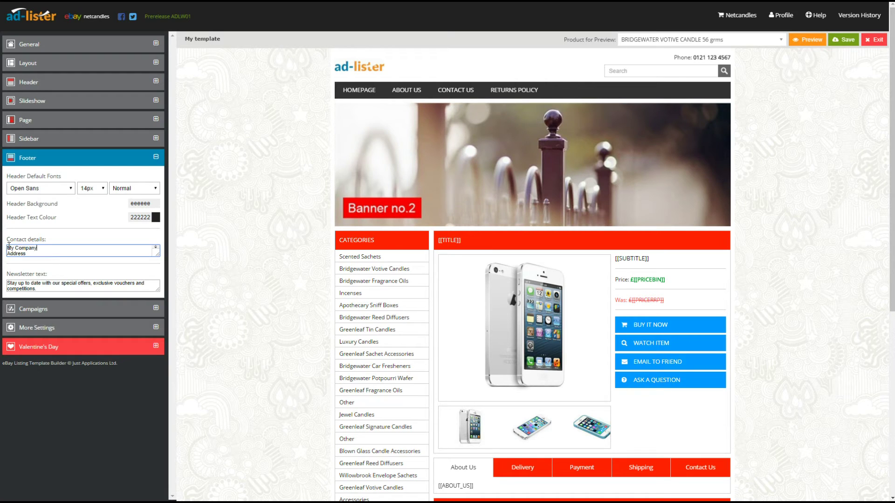
pyautogui.scroll(-6, 280, 266)
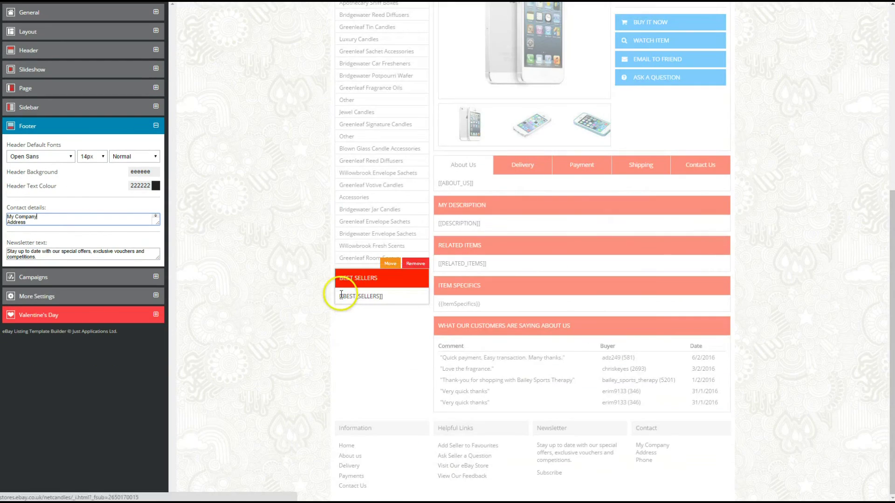
pyautogui.click(638, 444)
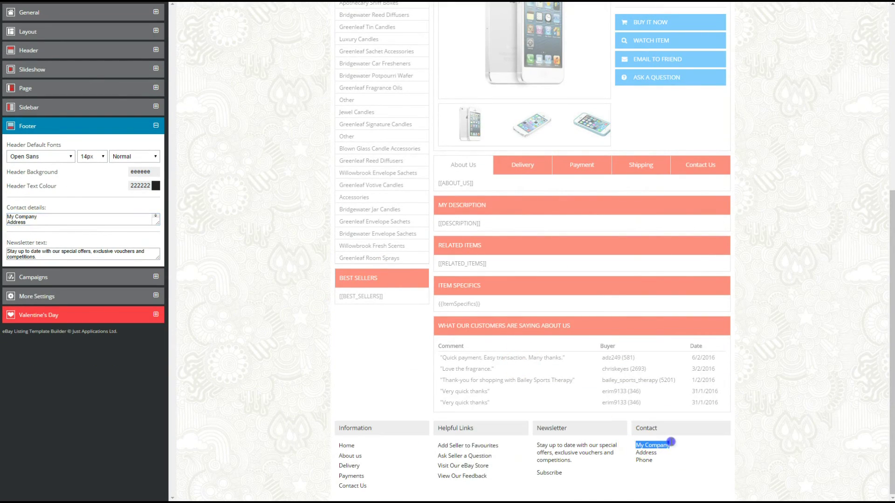
pyautogui.moveTo(36, 258); pyautogui.dragTo(4, 251)
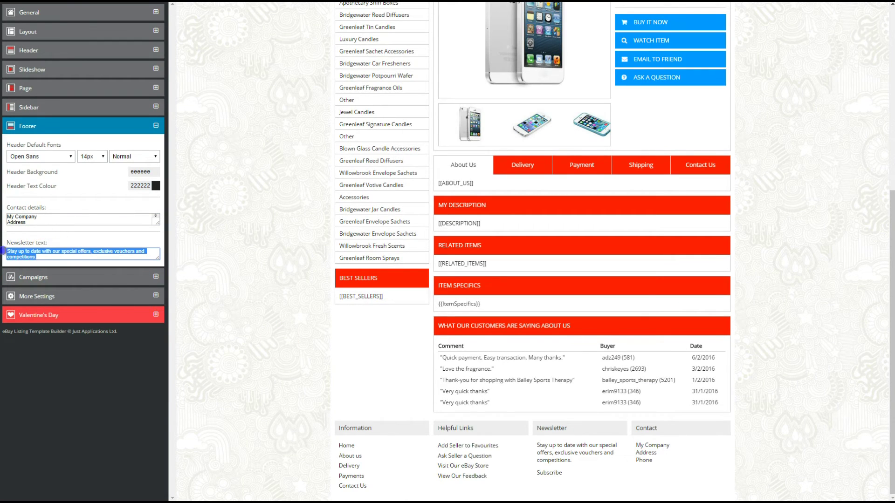
pyautogui.moveTo(538, 446); pyautogui.dragTo(587, 463)
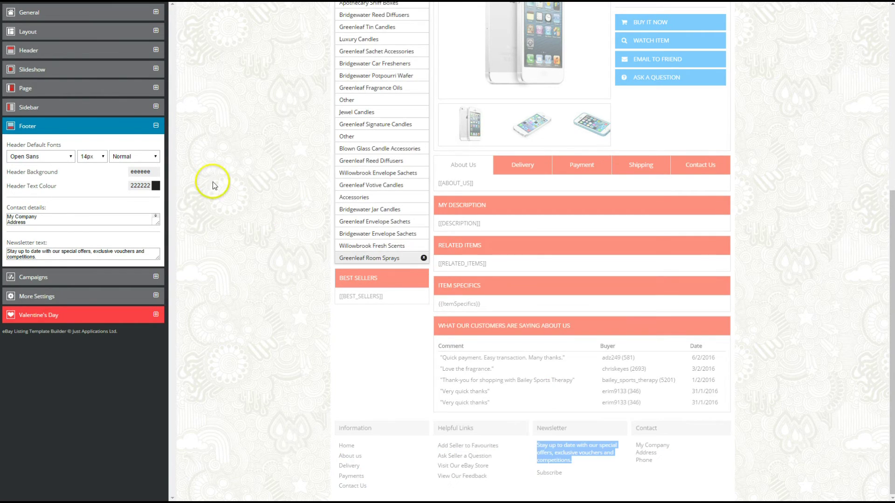
pyautogui.click(72, 129)
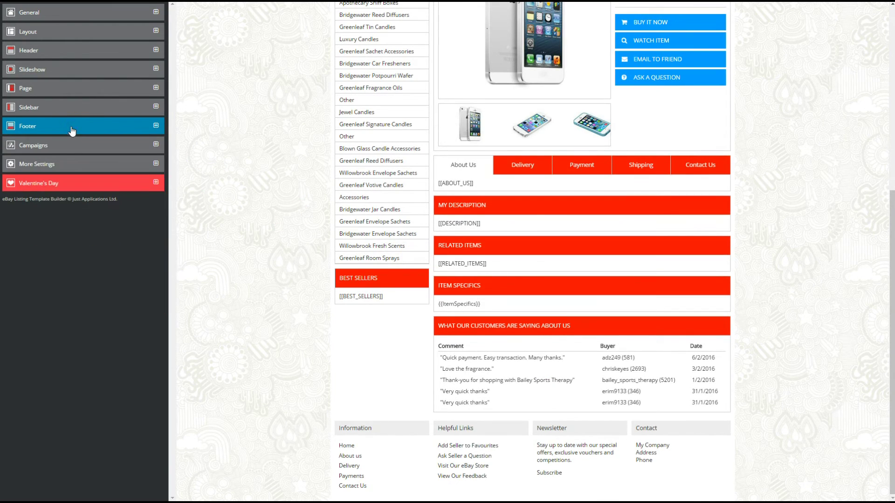
# In Campaigns, switch Related Items, Item Specifics and Store Feedback off and back on, keeping all six sections enabled
pyautogui.click(52, 145)
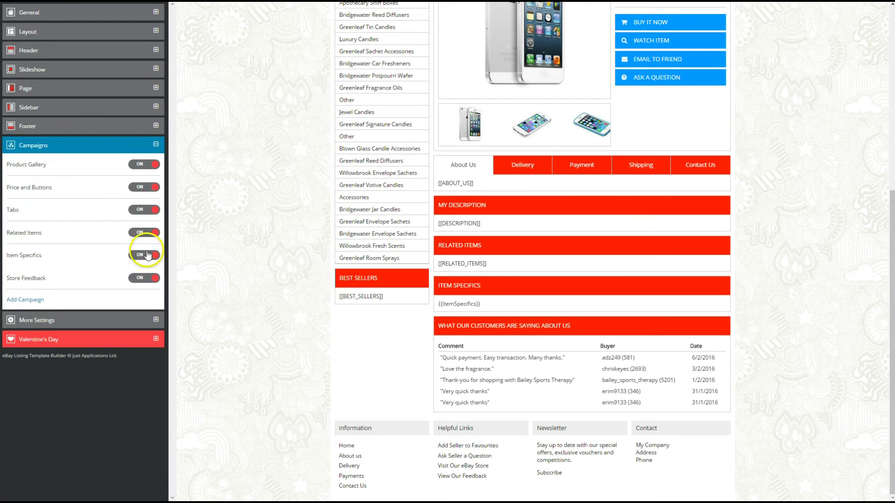
pyautogui.click(140, 232)
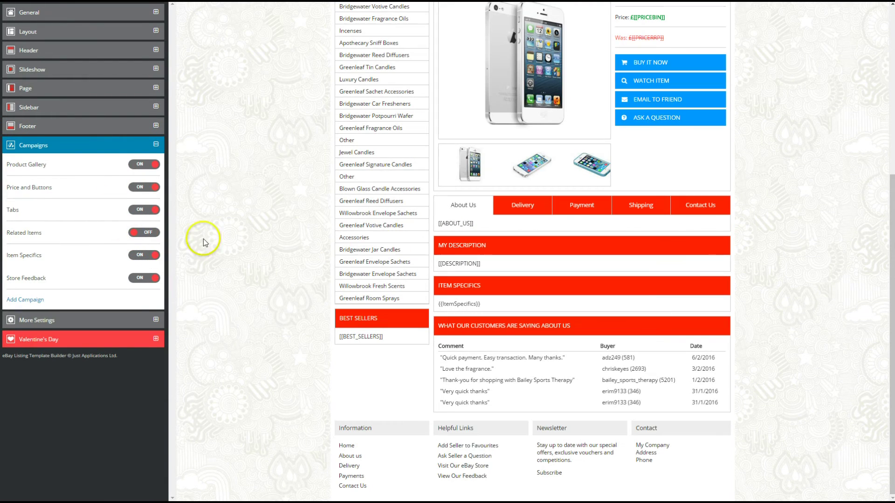
pyautogui.click(142, 233)
pyautogui.click(151, 258)
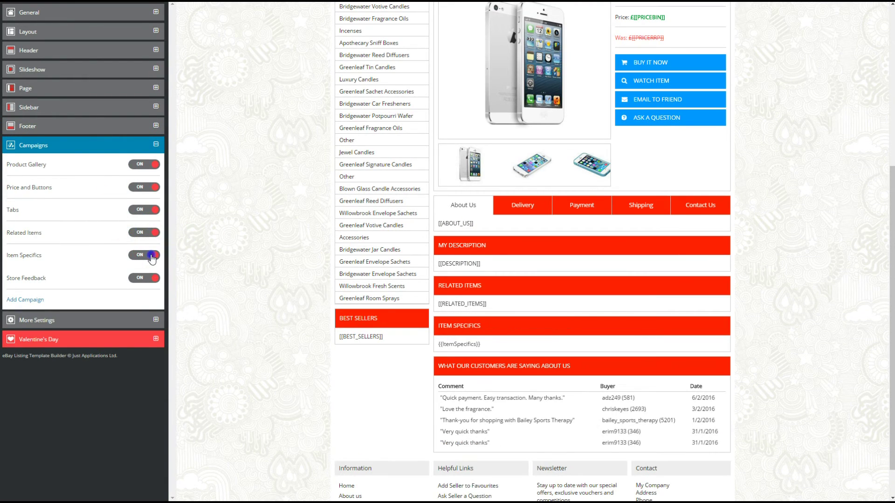
pyautogui.click(150, 256)
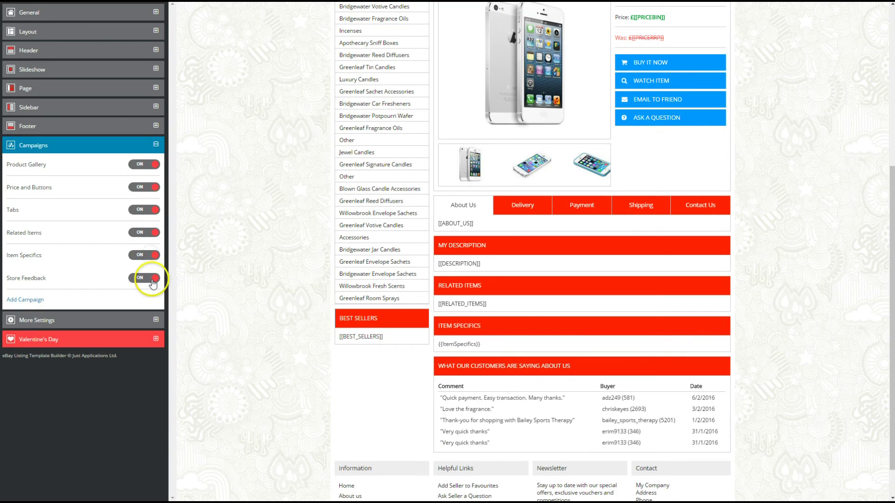
pyautogui.click(151, 281)
pyautogui.click(158, 281)
pyautogui.moveTo(497, 351)
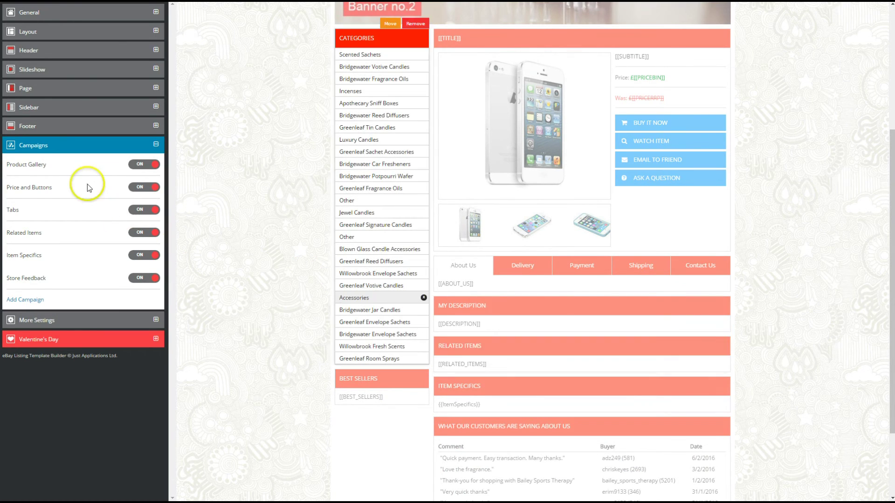
# Collapse the Campaigns settings and open a live preview of My template
pyautogui.click(60, 144)
pyautogui.scroll(5, 255, 283)
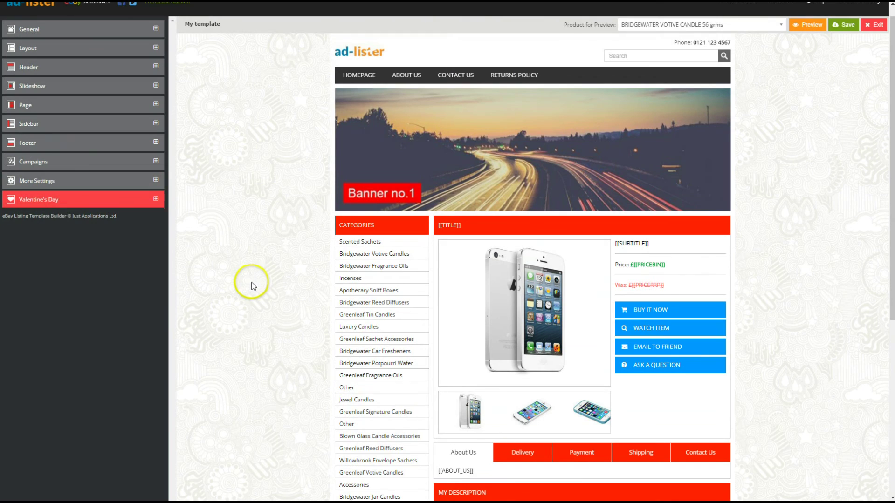
pyautogui.click(812, 45)
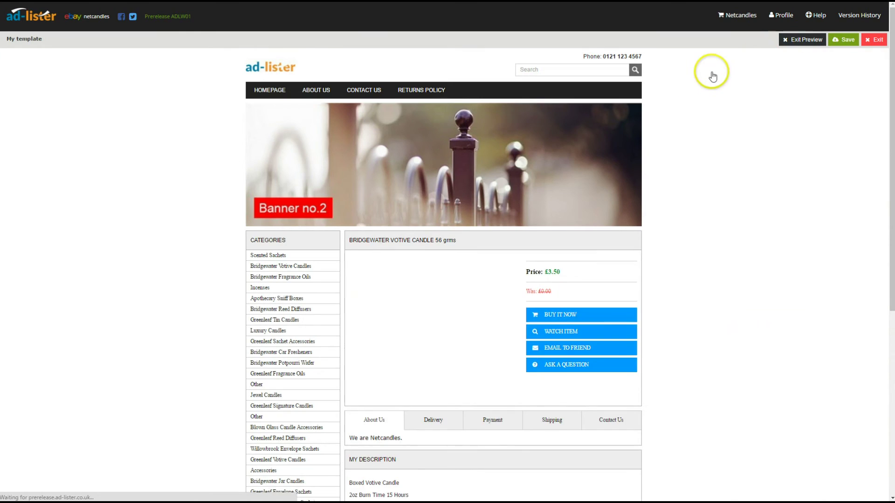
# Review the Bridgewater Votive Candle 56 grms listing at £3.50 and advance the banner slideshow
pyautogui.scroll(-1, 709, 196)
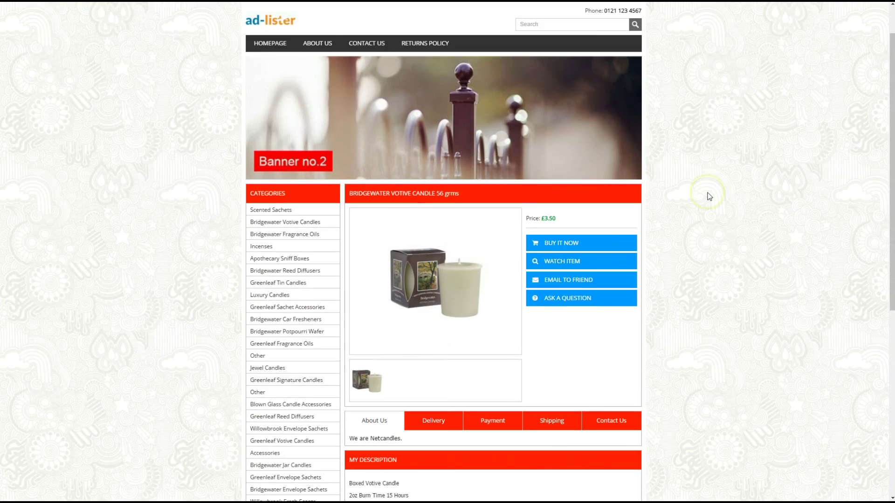
pyautogui.scroll(-7, 710, 196)
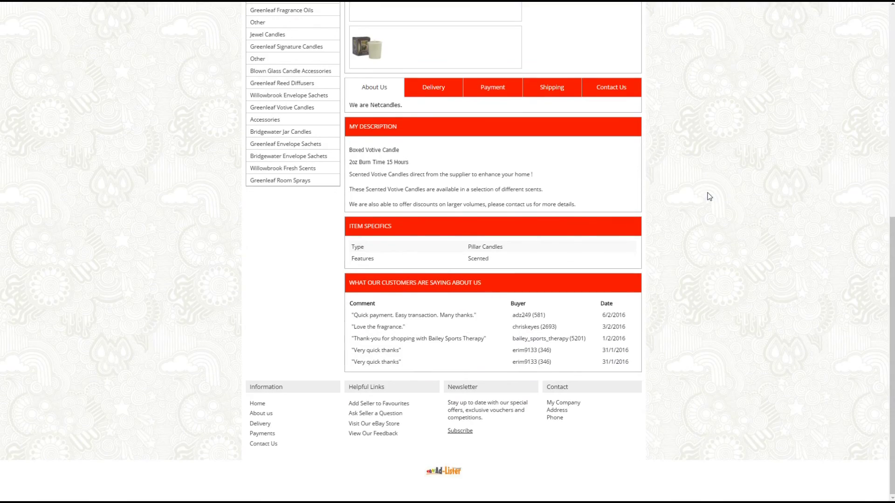
pyautogui.scroll(4, 710, 197)
pyautogui.scroll(4, 710, 197)
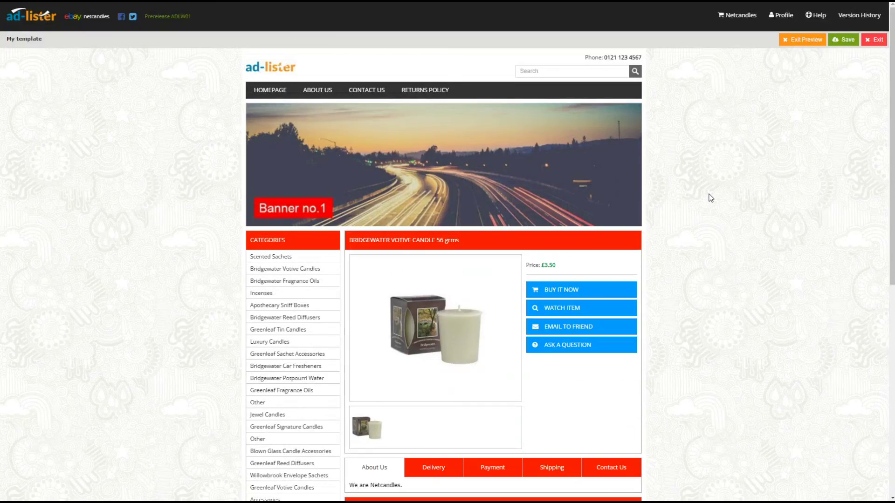
pyautogui.click(706, 200)
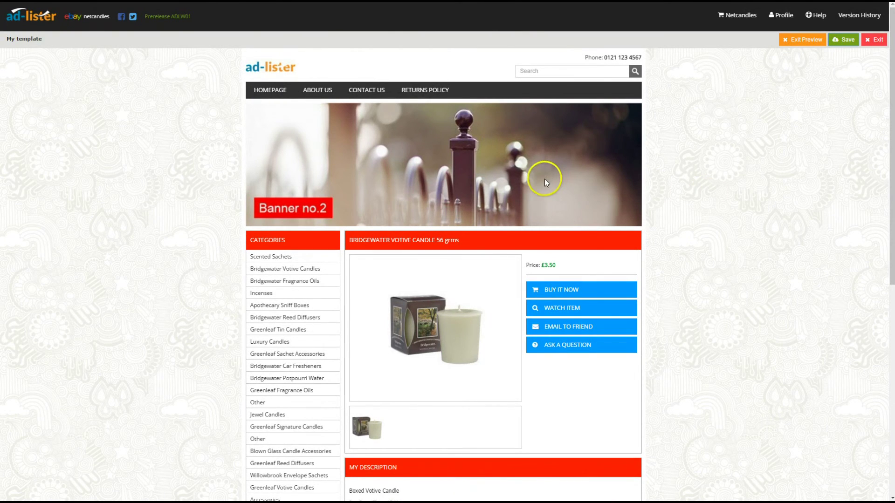
# Exit the preview, save My template, and review the saved template page
pyautogui.click(801, 40)
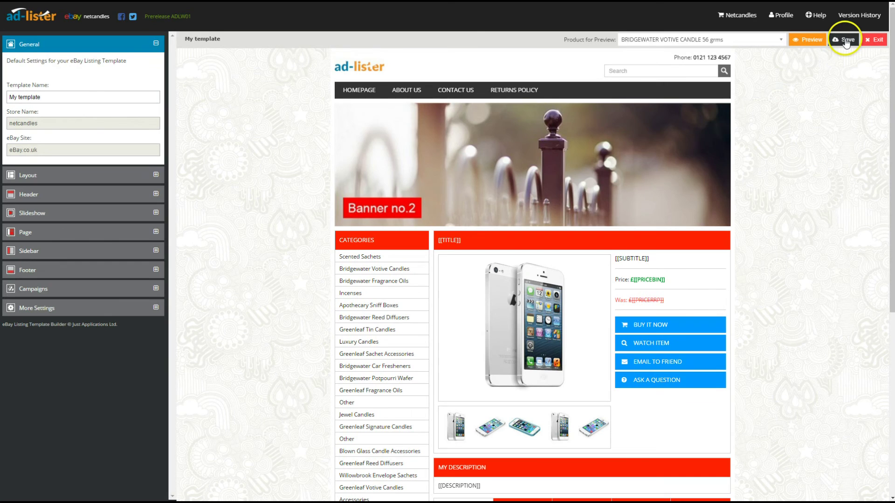
pyautogui.click(846, 41)
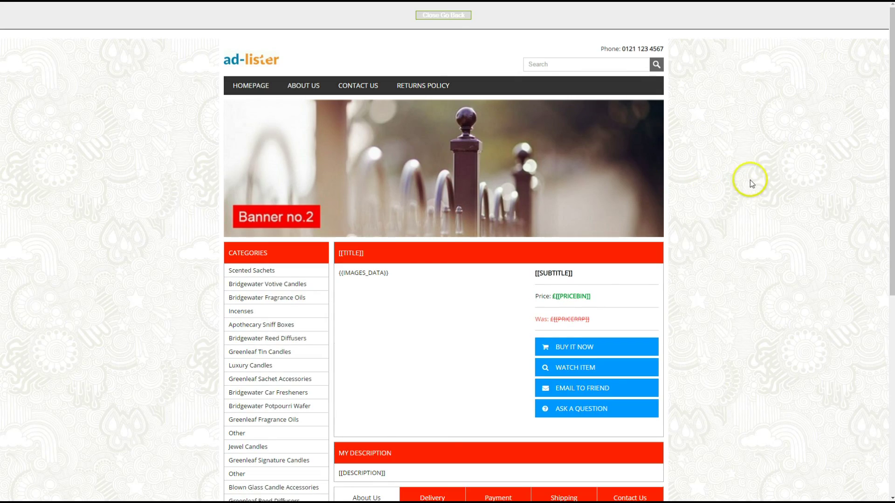
pyautogui.scroll(-7, 751, 181)
pyautogui.scroll(8, 753, 181)
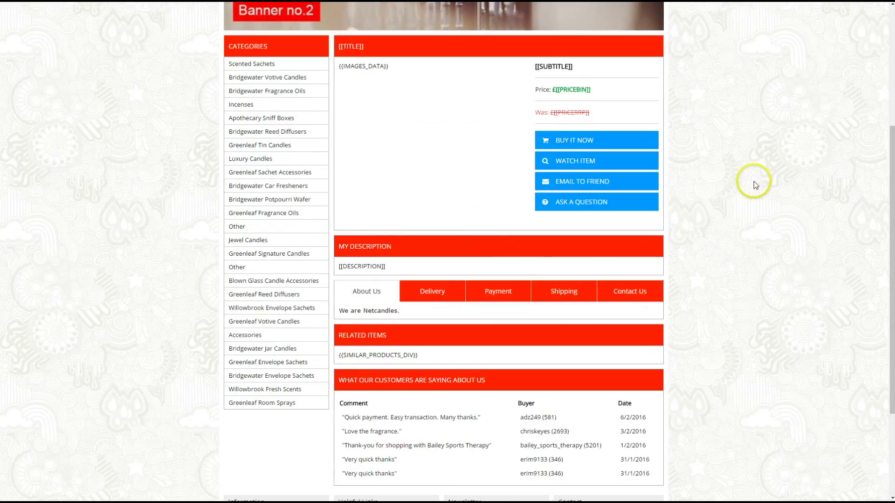